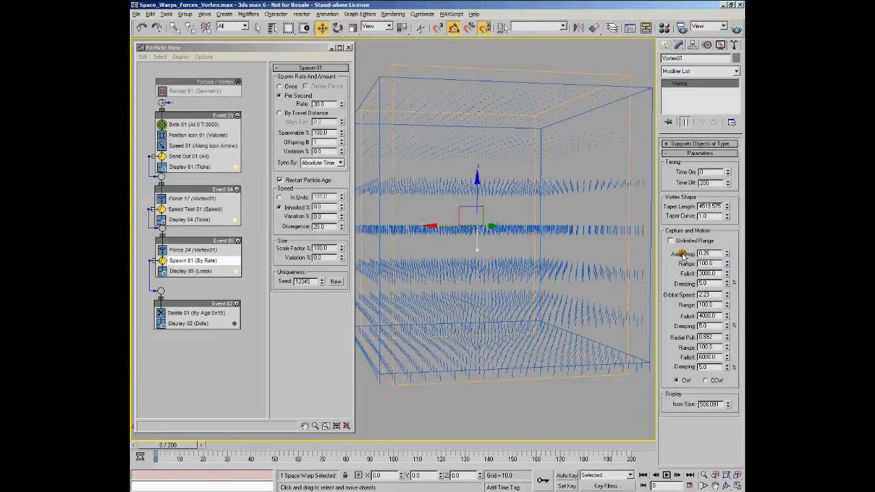
# - Reset the vortex's Axial Drop and the Axial Drop Damping to 0.0
pyautogui.rightClick(726, 283)
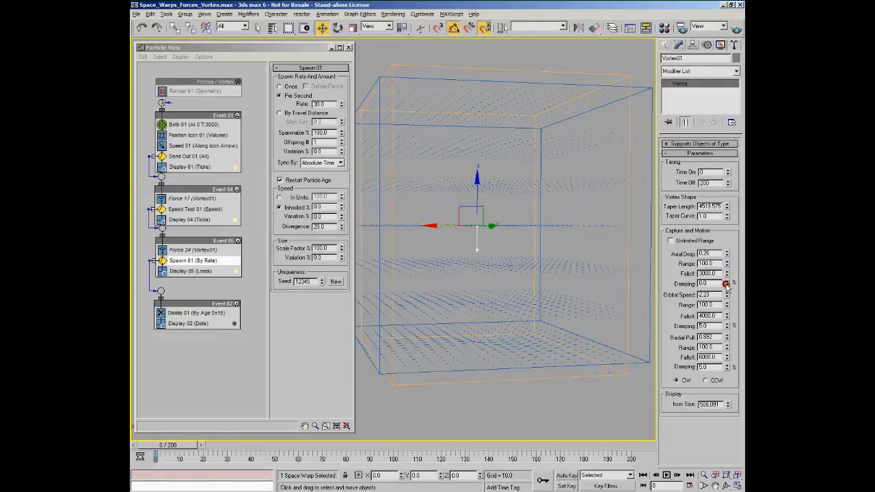
pyautogui.rightClick(727, 254)
pyautogui.keyDown('alt'); pyautogui.moveTo(549, 244); pyautogui.dragTo(467, 98, button='middle'); pyautogui.keyUp('alt')
pyautogui.keyDown('alt'); pyautogui.moveTo(524, 137); pyautogui.dragTo(484, 196, button='middle'); pyautogui.keyUp('alt')
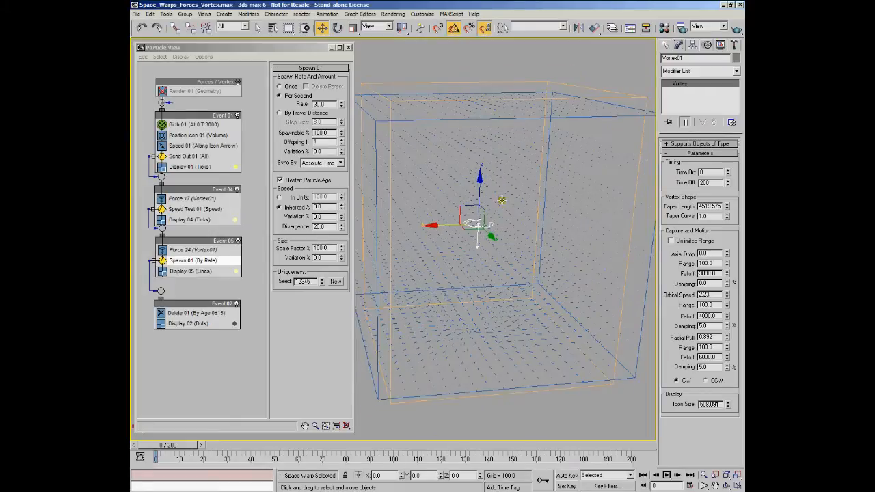
pyautogui.keyDown('alt'); pyautogui.moveTo(576, 273); pyautogui.dragTo(479, 360, button='middle'); pyautogui.keyUp('alt')
pyautogui.keyDown('alt'); pyautogui.moveTo(510, 309); pyautogui.dragTo(541, 299, button='middle'); pyautogui.keyUp('alt')
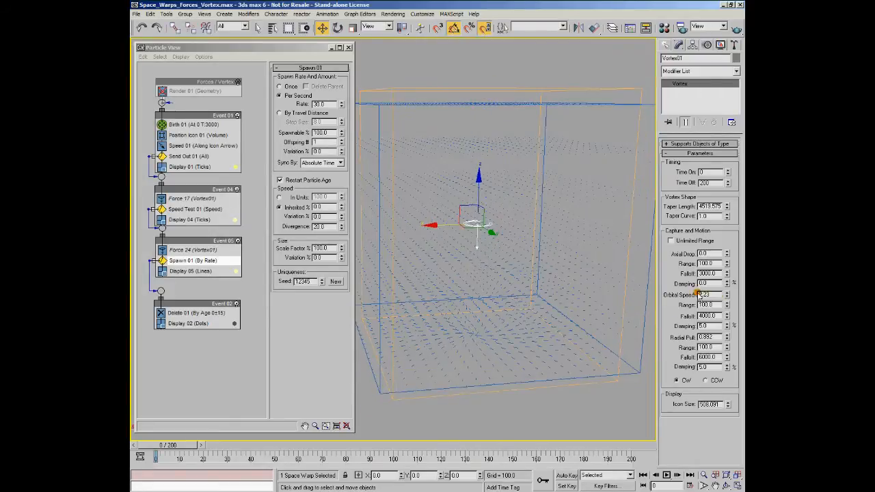
# - Raise the vortex's Orbital Speed to about 35.3, and reduce it to 18.003
pyautogui.moveTo(728, 294); pyautogui.dragTo(742, 10)
pyautogui.moveTo(694, 316); pyautogui.dragTo(625, 68)
pyautogui.keyDown('alt'); pyautogui.moveTo(519, 74); pyautogui.dragTo(515, 101, button='middle'); pyautogui.keyUp('alt')
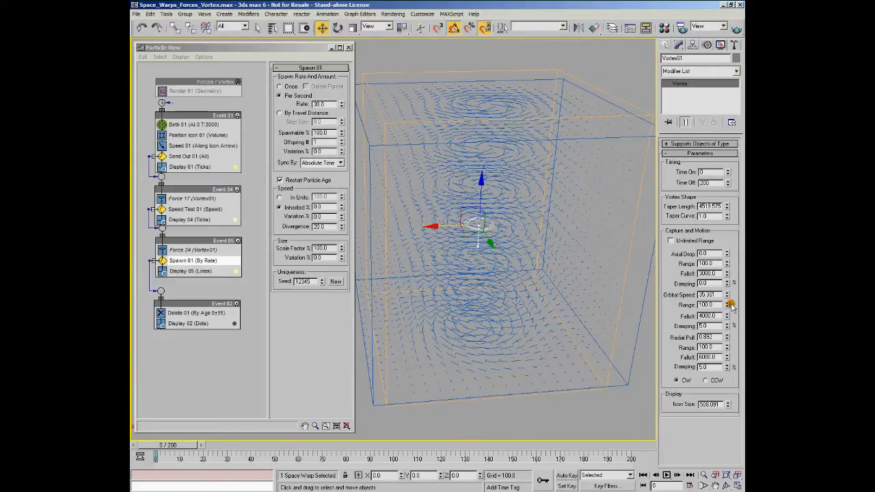
pyautogui.moveTo(728, 297); pyautogui.dragTo(731, 322)
pyautogui.keyDown('alt'); pyautogui.moveTo(518, 306); pyautogui.dragTo(514, 297, button='middle'); pyautogui.keyUp('alt')
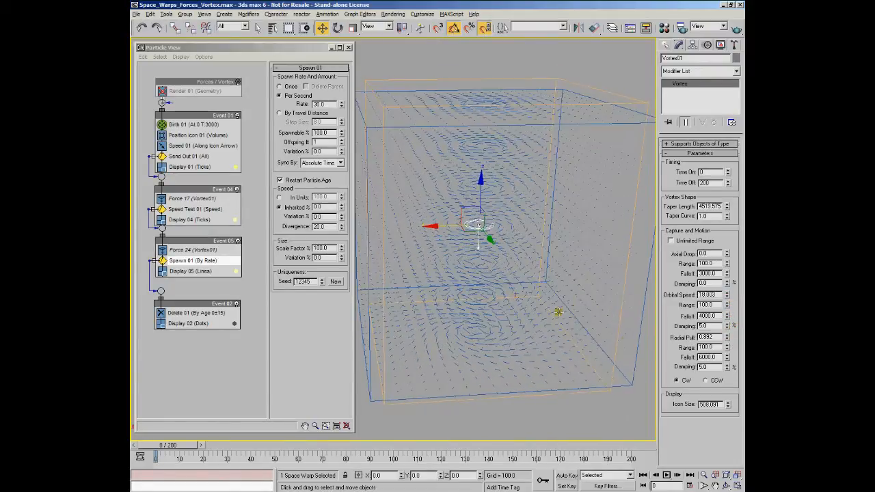
# - Reset the Radial Pull and its Damping to 0.0, and raise the Radial Pull to 2.87
pyautogui.rightClick(727, 340)
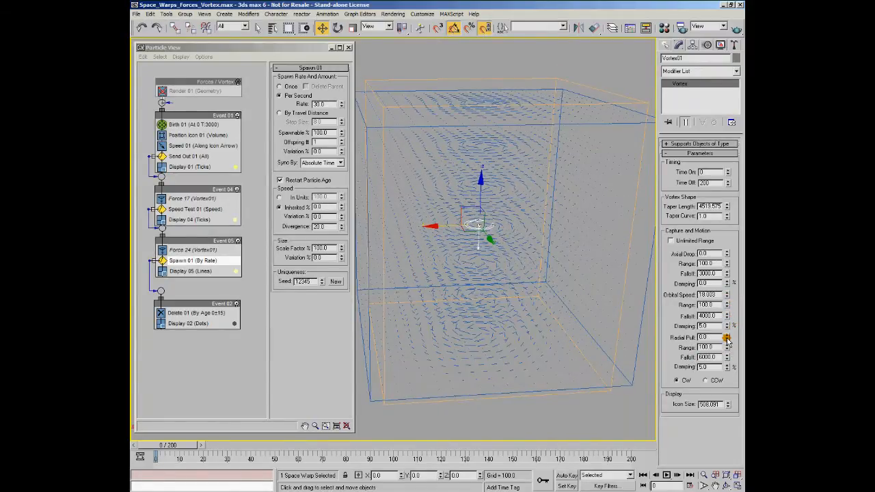
pyautogui.rightClick(728, 367)
pyautogui.moveTo(728, 342); pyautogui.dragTo(734, 331)
pyautogui.moveTo(727, 338); pyautogui.dragTo(733, 243)
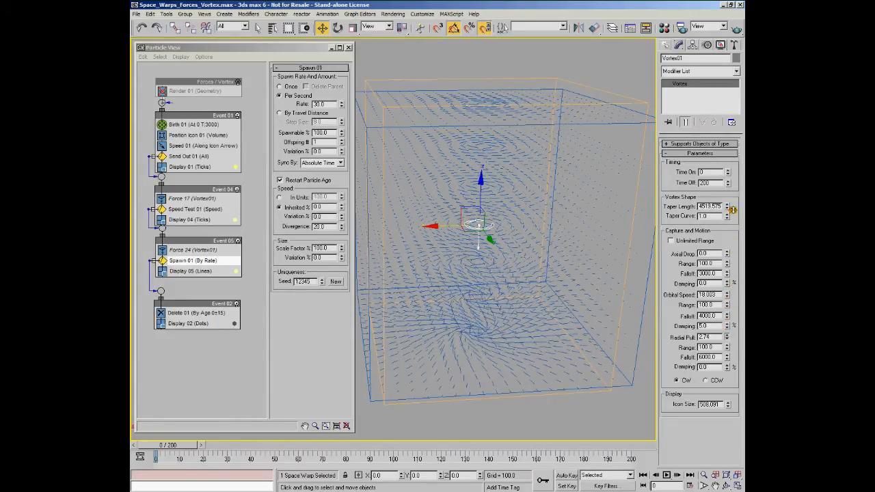
pyautogui.moveTo(484, 322)
pyautogui.keyDown('alt'); pyautogui.mouseDown(button='middle')
pyautogui.moveTo(484, 315)
pyautogui.moveTo(486, 323)
pyautogui.mouseUp(button='middle'); pyautogui.keyUp('alt')
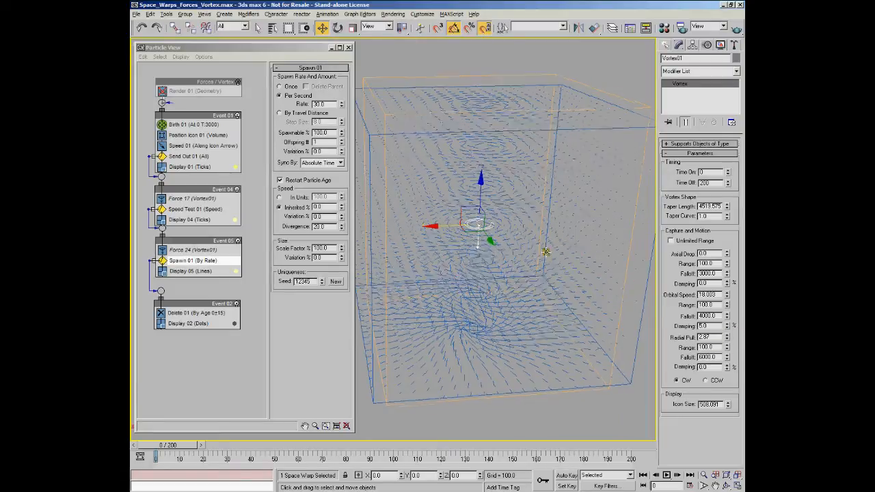
pyautogui.keyDown('alt'); pyautogui.moveTo(549, 249); pyautogui.dragTo(539, 245, button='middle'); pyautogui.keyUp('alt')
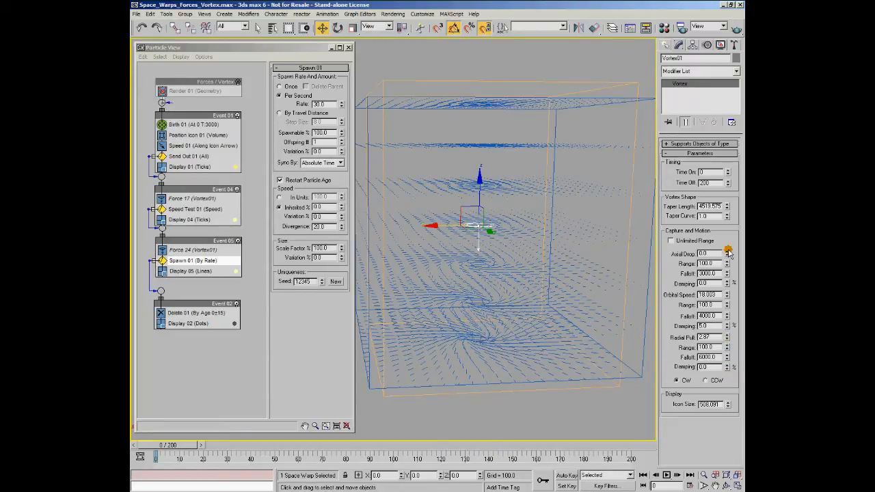
# - Raise the Axial Drop to 4.27, and fine-tune it to 3.544 while checking the force vectors
pyautogui.moveTo(727, 253); pyautogui.dragTo(710, 46)
pyautogui.keyDown('alt'); pyautogui.moveTo(491, 263); pyautogui.dragTo(487, 249, button='middle'); pyautogui.keyUp('alt')
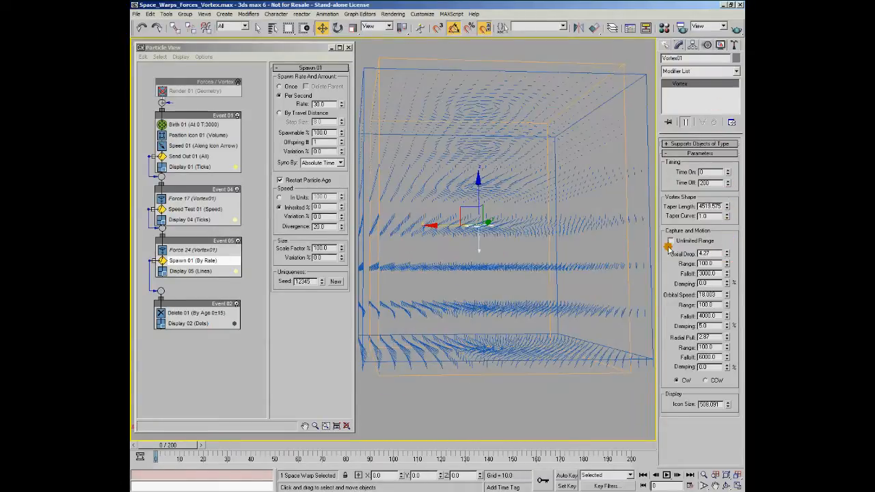
pyautogui.moveTo(728, 255); pyautogui.dragTo(734, 262)
pyautogui.keyDown('alt'); pyautogui.moveTo(540, 251); pyautogui.dragTo(522, 258, button='middle'); pyautogui.keyUp('alt')
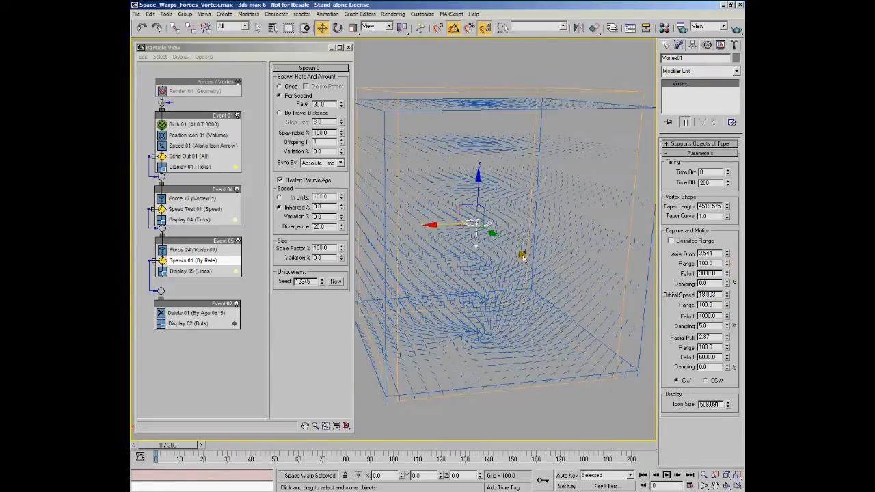
pyautogui.keyDown('alt'); pyautogui.moveTo(511, 225); pyautogui.dragTo(515, 175, button='middle'); pyautogui.keyUp('alt')
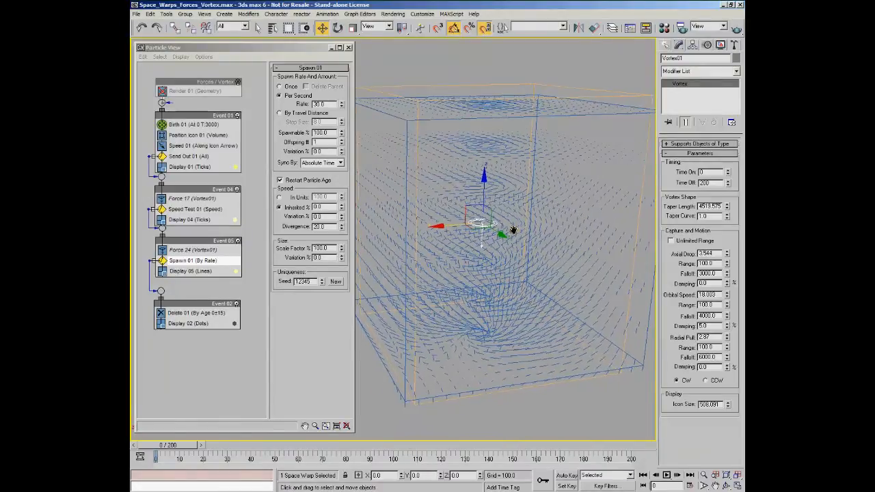
# - Freeze the ForceViewer01 helper and turn on the Forces / Vortex particle system
pyautogui.rightClick(513, 150)
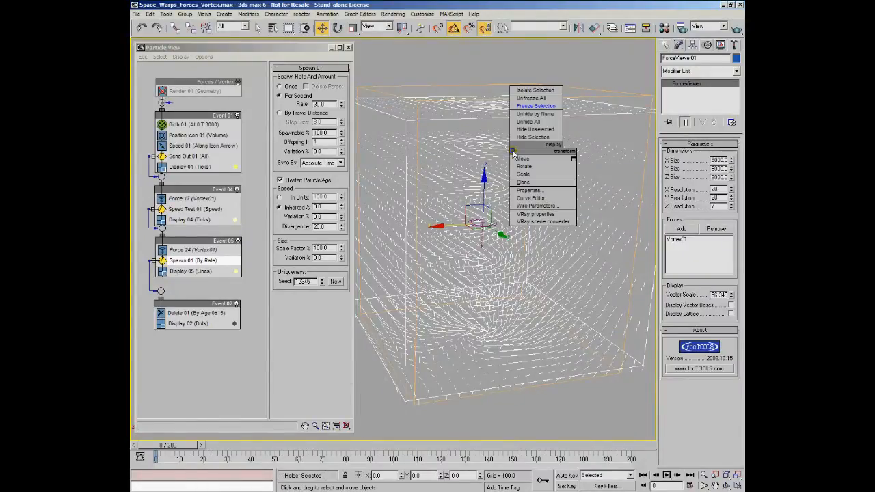
pyautogui.click(527, 107)
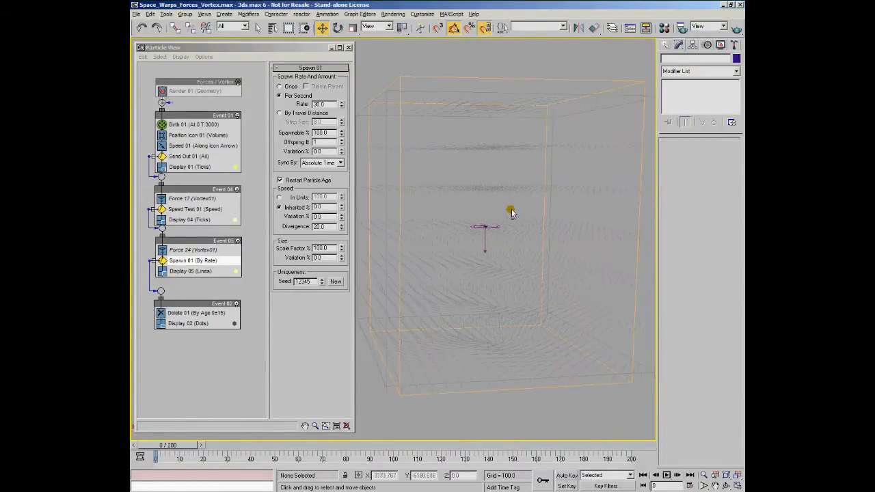
pyautogui.click(238, 82)
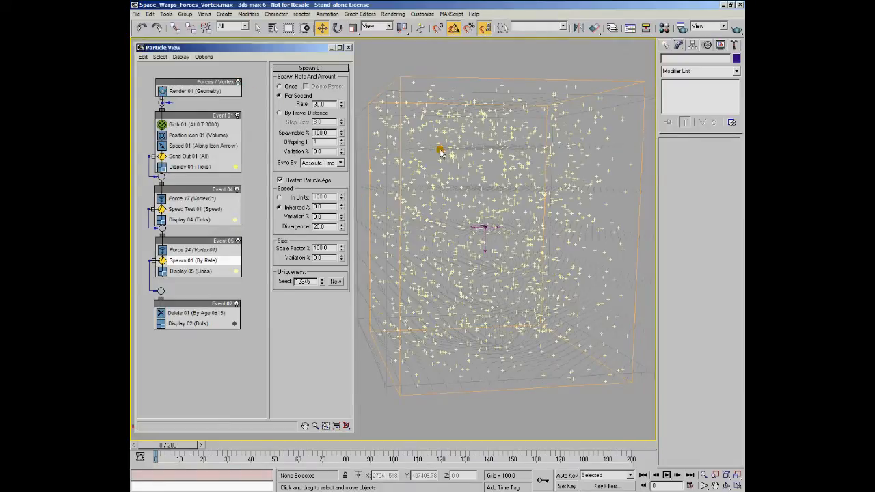
pyautogui.moveTo(491, 185)
pyautogui.keyDown('alt'); pyautogui.mouseDown(button='middle')
pyautogui.moveTo(499, 175)
pyautogui.moveTo(494, 196)
pyautogui.mouseUp(button='middle'); pyautogui.keyUp('alt')
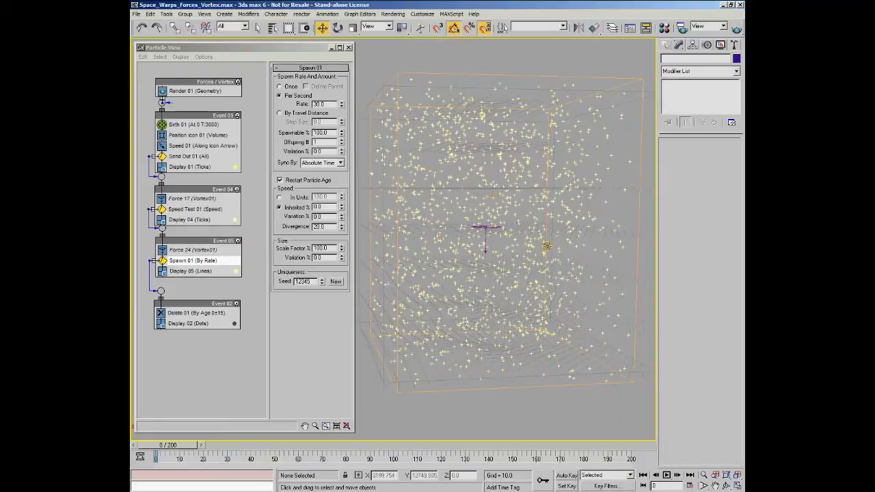
# - Play the animation to check how the particles move in the vortex, and return to frame 0
pyautogui.click(668, 476)
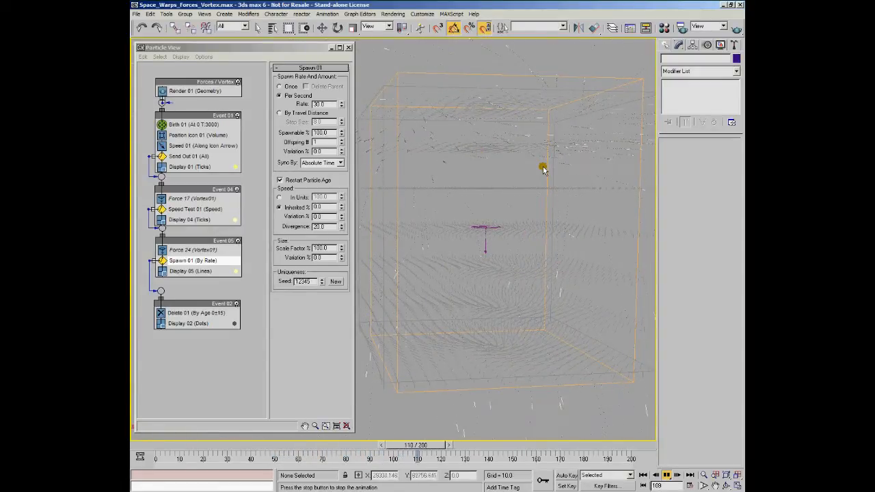
pyautogui.click(141, 444)
pyautogui.press('w')
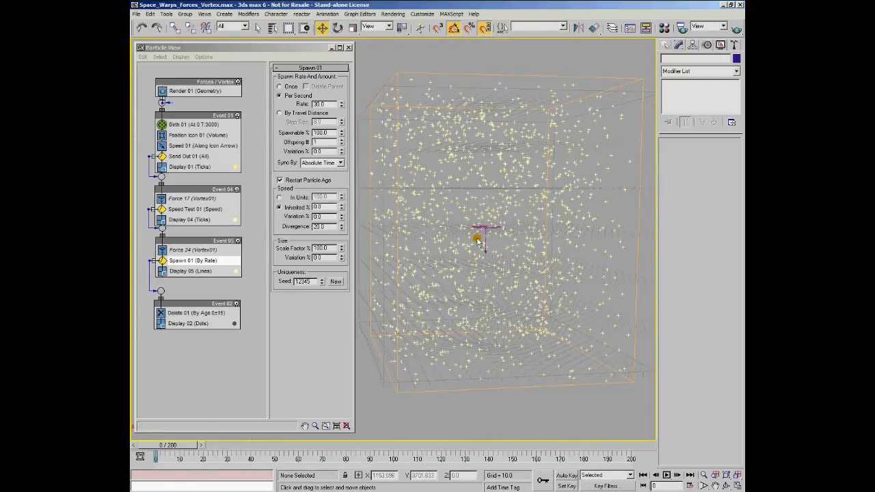
# - Select the vortex space warp, lower its Orbital Speed to 5.581, and preview the animation
pyautogui.click(487, 230)
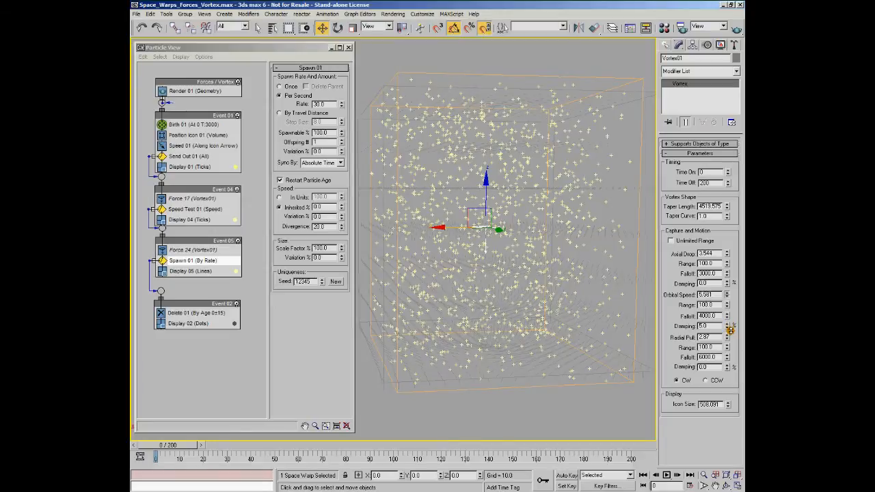
pyautogui.click(667, 475)
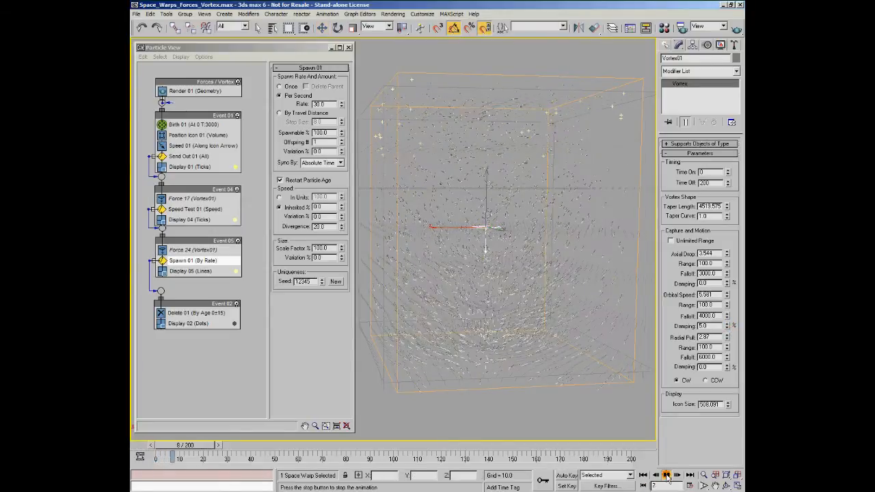
pyautogui.click(667, 475)
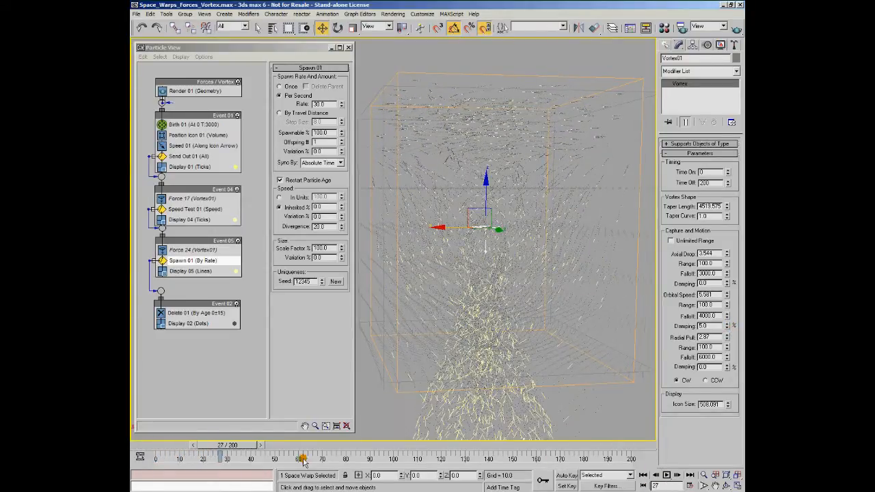
# - Return to frame 0, reduce the Orbital Speed to 1.284, and preview the animation
pyautogui.moveTo(160, 445); pyautogui.dragTo(164, 445)
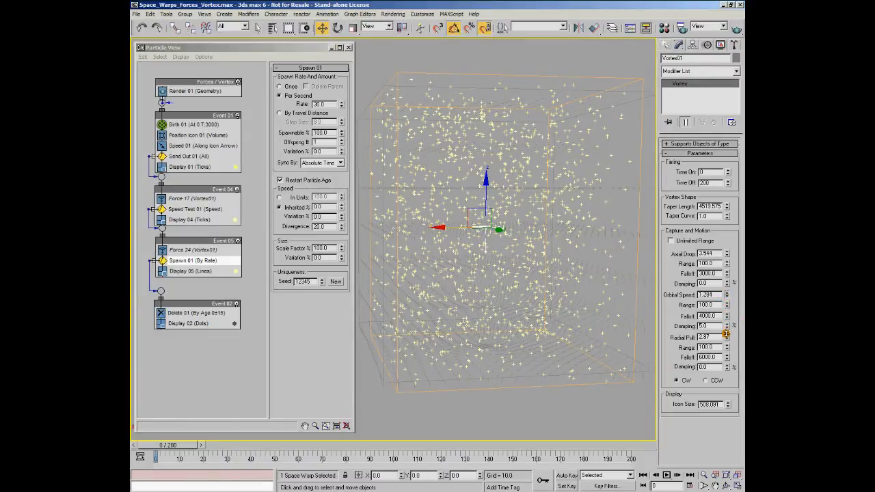
pyautogui.click(666, 475)
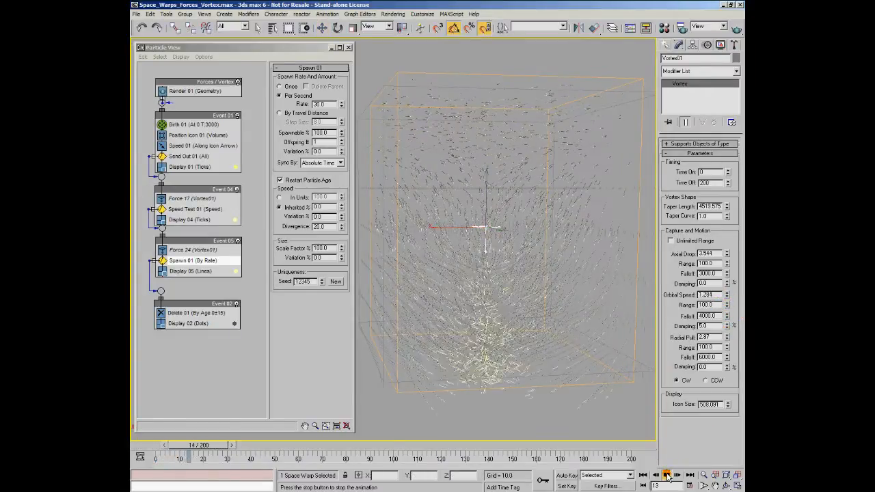
pyautogui.click(668, 476)
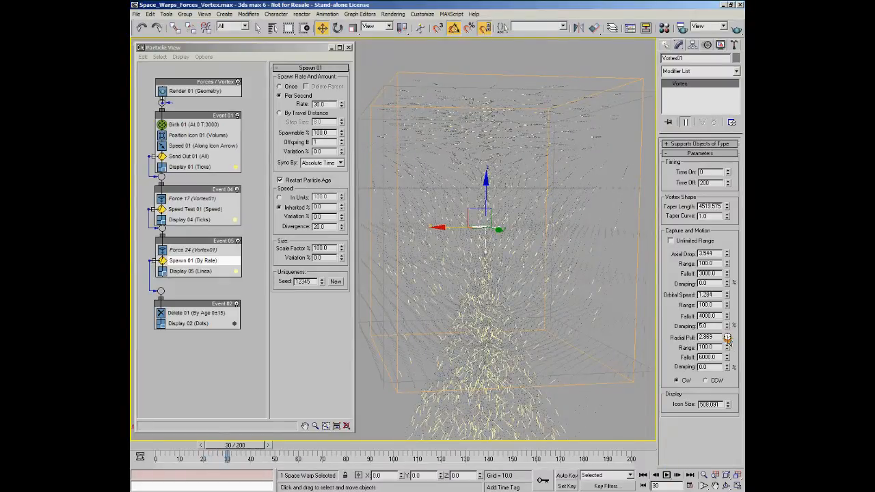
# - Set the Radial Pull to 1.55 and the Axial Drop Damping to 5.0, and preview the animation from frame 0
pyautogui.moveTo(728, 350); pyautogui.dragTo(730, 361)
pyautogui.press('Home')
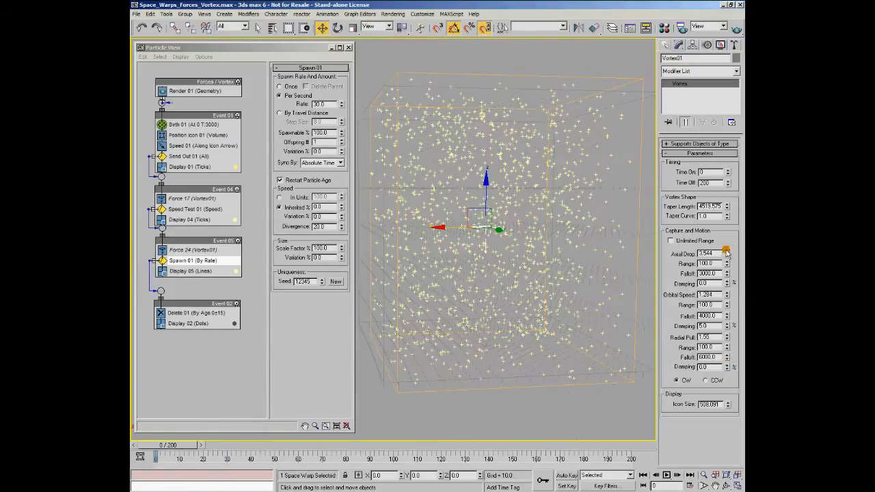
pyautogui.write('5')
pyautogui.press('Return')
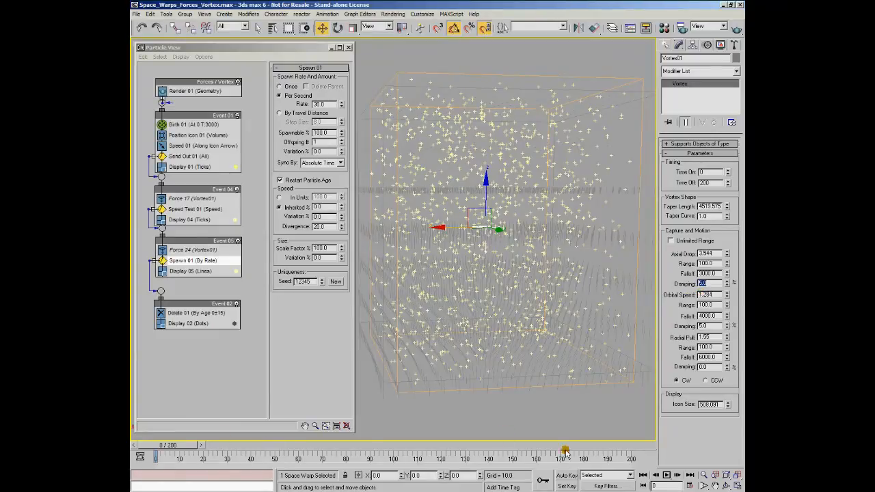
pyautogui.click(672, 478)
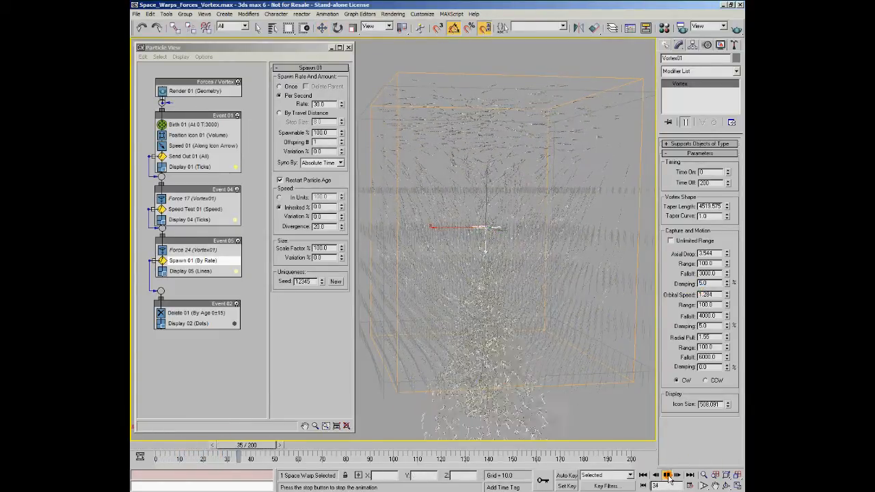
pyautogui.click(668, 476)
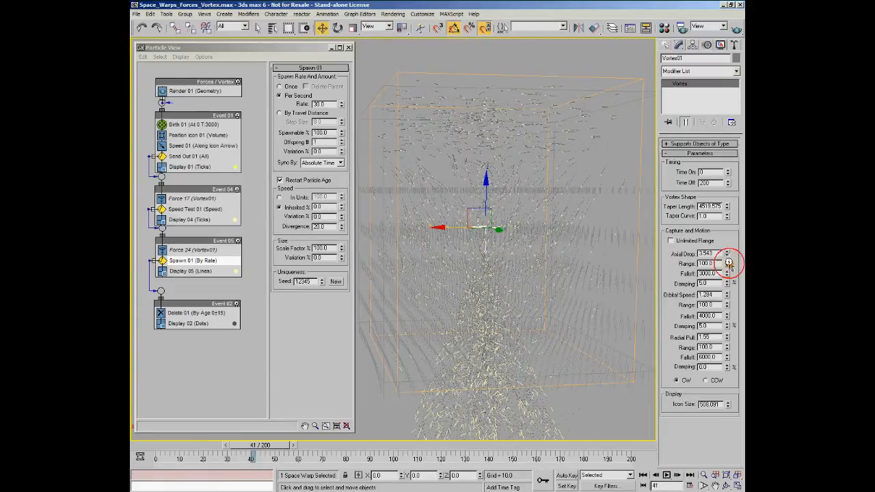
# - Set the vortex's Axial Drop and Radial Pull to 0.2 each, previewing the animation from frame 0
pyautogui.moveTo(718, 254); pyautogui.dragTo(715, 253)
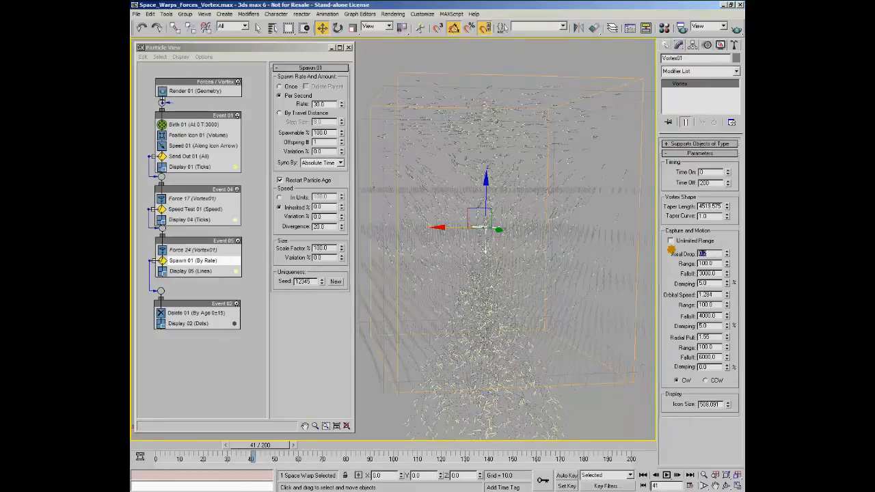
pyautogui.moveTo(142, 489); pyautogui.dragTo(140, 457)
pyautogui.click(667, 476)
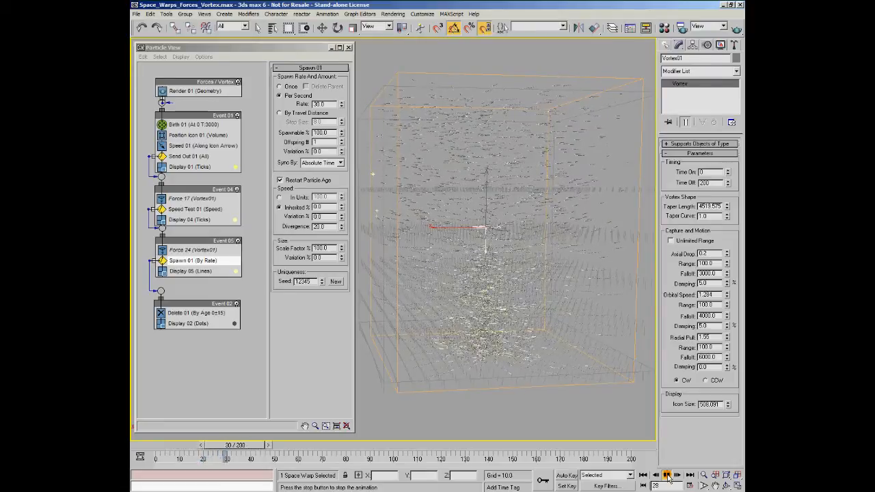
pyautogui.click(667, 476)
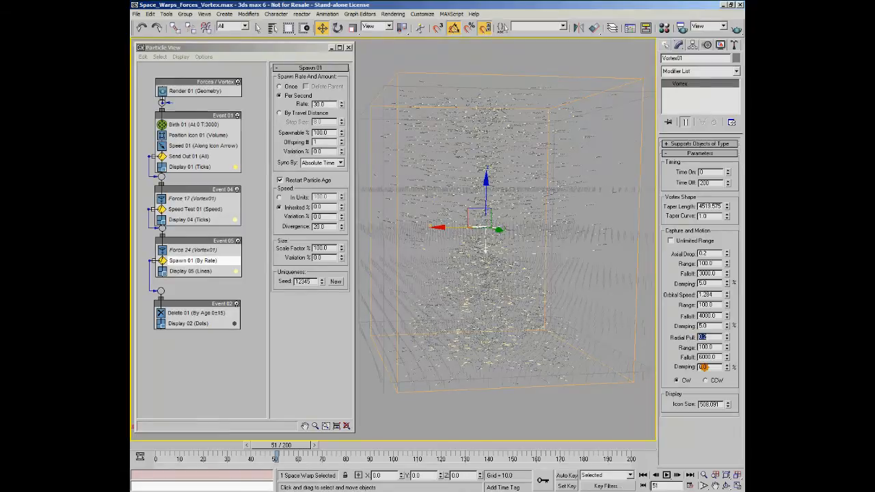
# - Play the animation from frame 0, examine the particle vortex from the side and from above, and return to frame 0
pyautogui.click(140, 446)
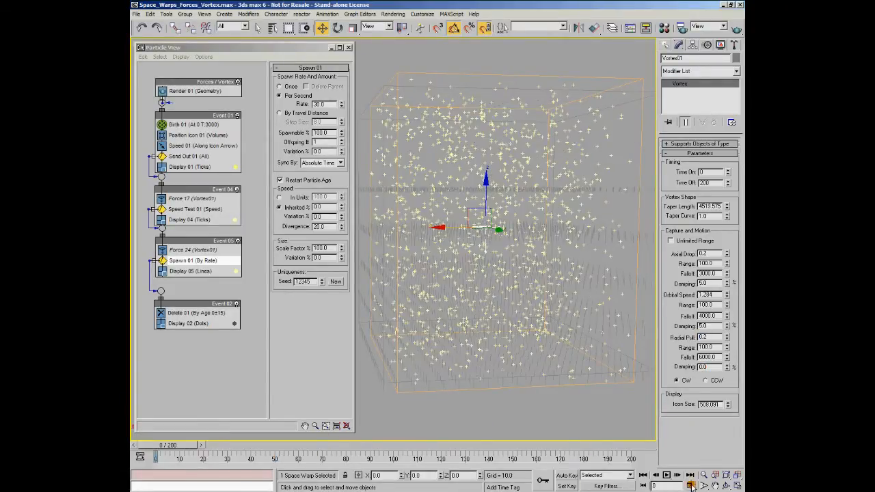
pyautogui.click(666, 476)
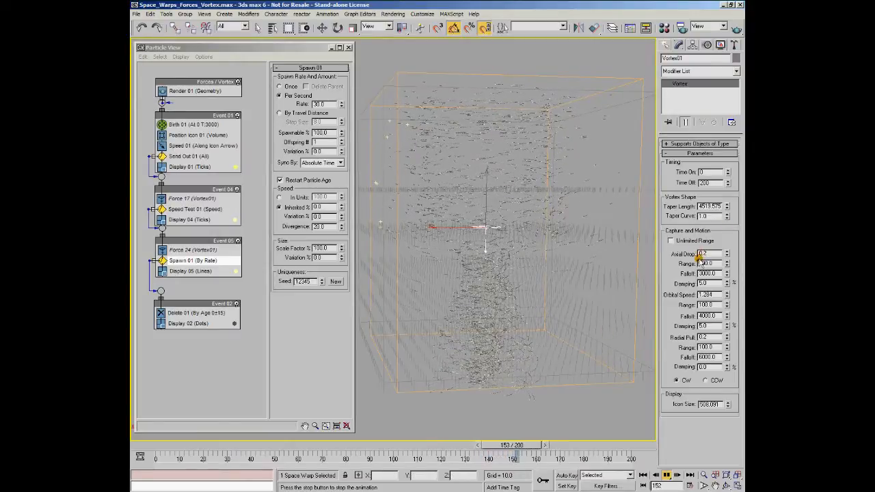
pyautogui.keyDown('alt'); pyautogui.moveTo(582, 346); pyautogui.dragTo(566, 324, button='middle'); pyautogui.keyUp('alt')
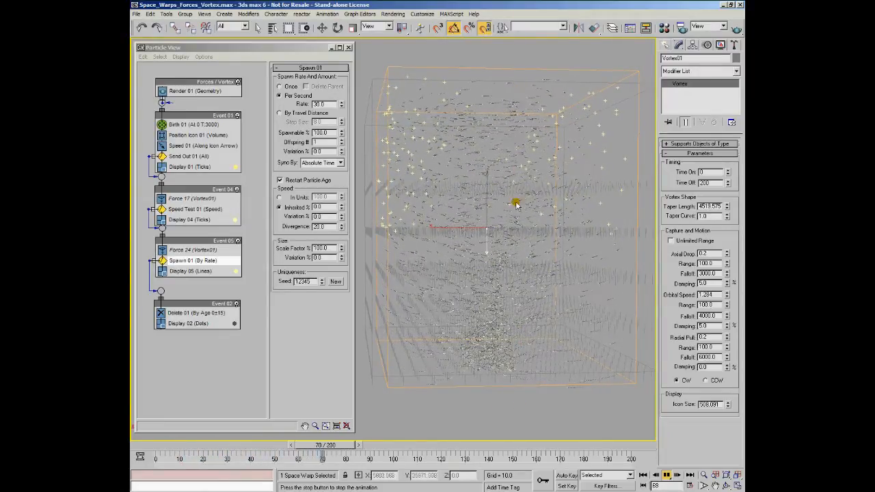
pyautogui.keyDown('alt'); pyautogui.moveTo(533, 250); pyautogui.dragTo(520, 205, button='middle'); pyautogui.keyUp('alt')
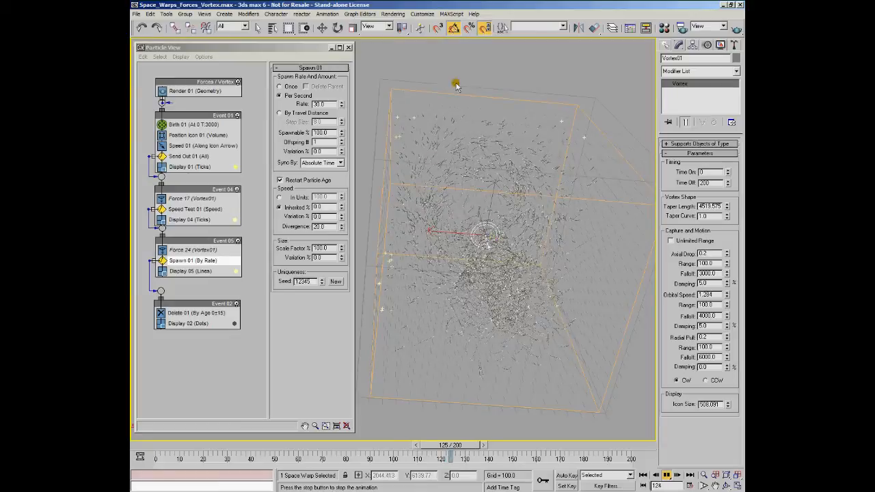
pyautogui.keyDown('alt'); pyautogui.moveTo(452, 67); pyautogui.dragTo(502, 206, button='middle'); pyautogui.keyUp('alt')
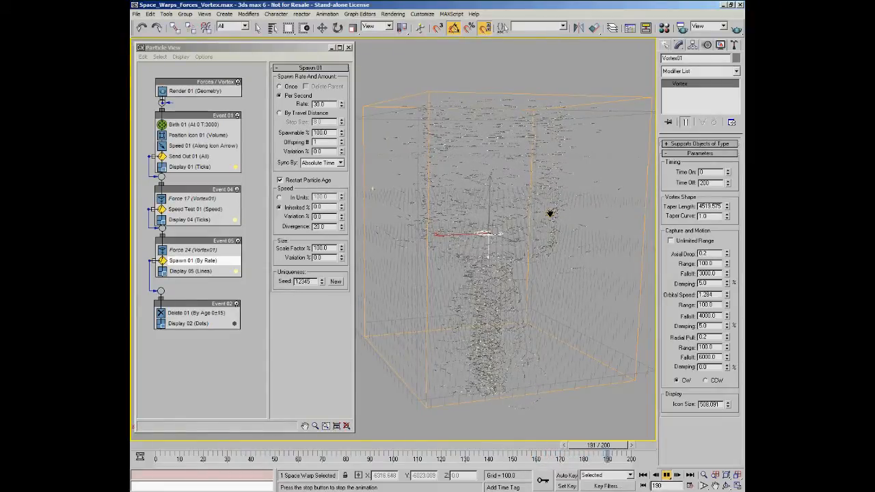
pyautogui.click(666, 474)
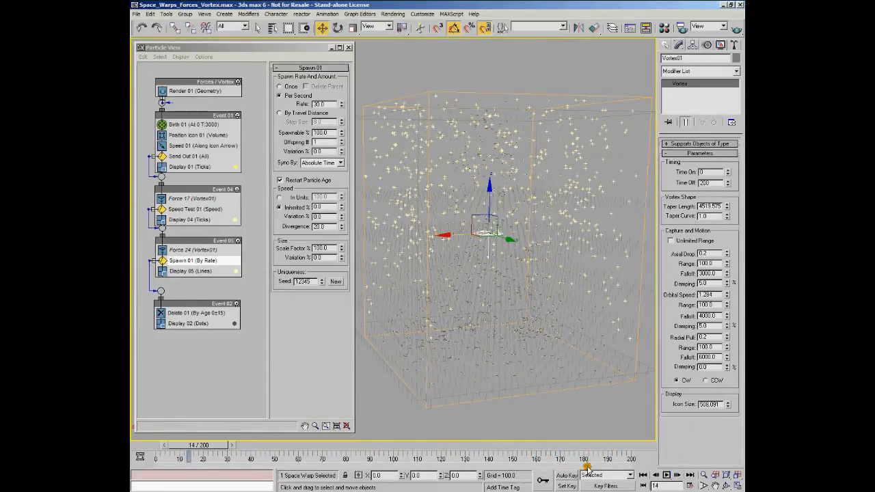
pyautogui.moveTo(203, 454); pyautogui.dragTo(154, 454)
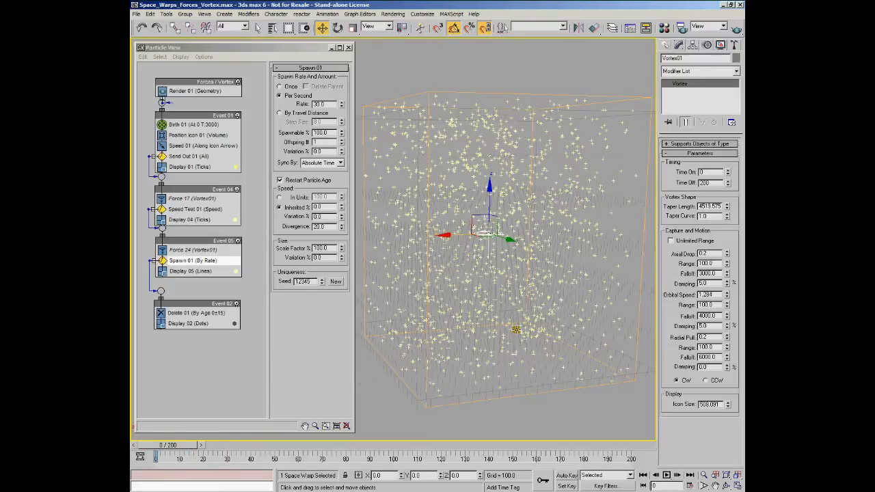